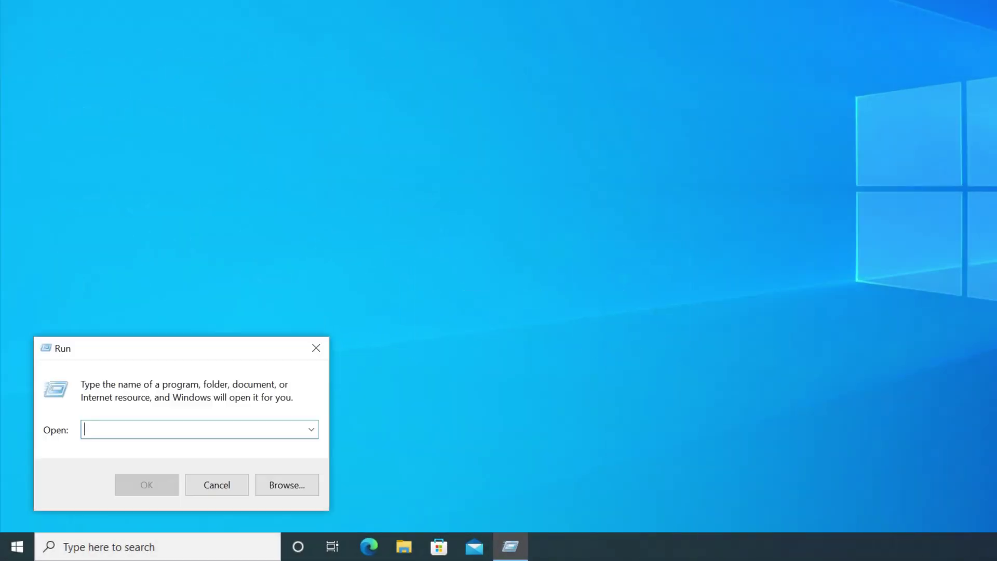
pyautogui.write('reg')
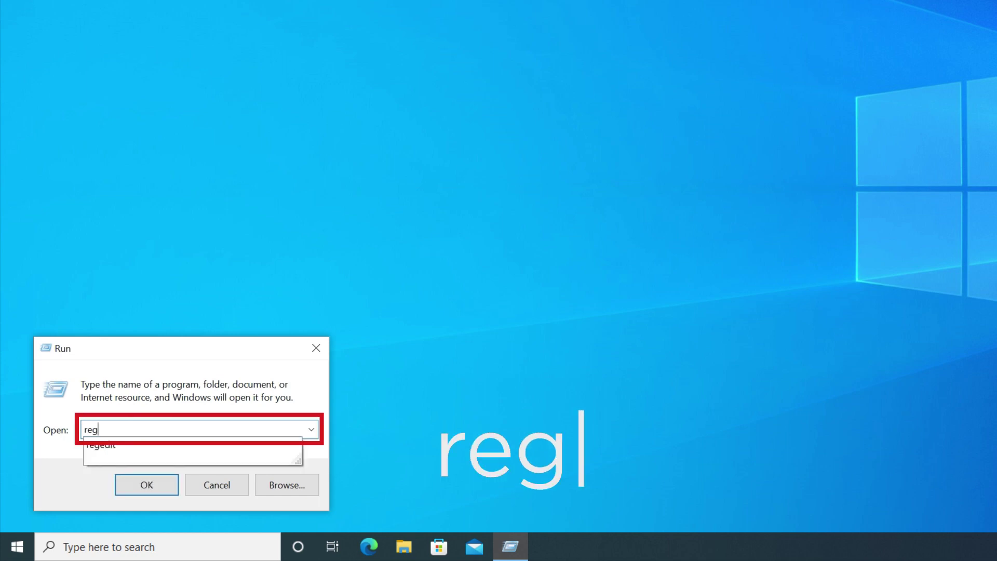
pyautogui.write('edit')
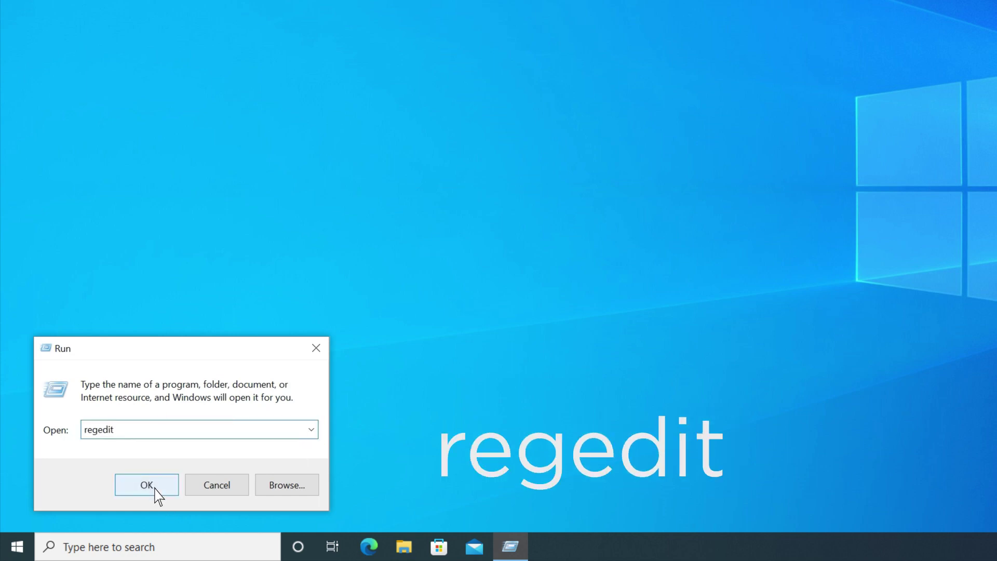
# Step: Launch Registry Editor with regedit, select HKEY_CURRENT_USER, and bring up the Export dialog
pyautogui.click(147, 485)
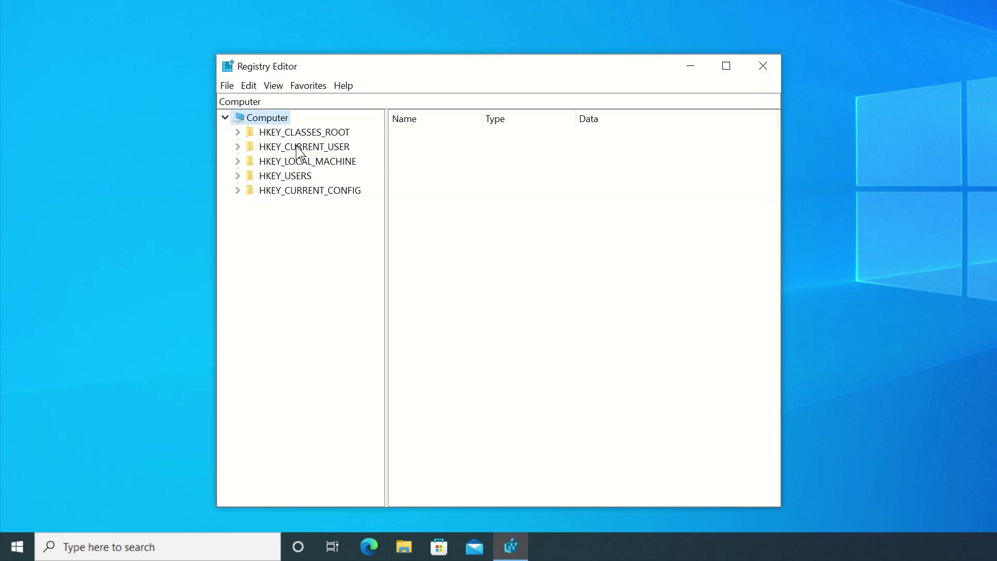
pyautogui.click(296, 147)
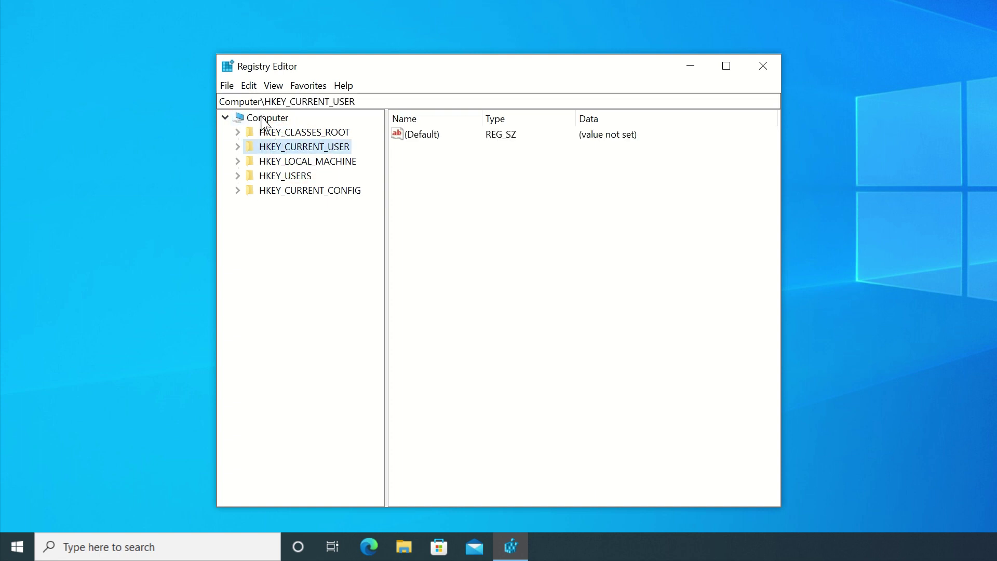
pyautogui.click(227, 85)
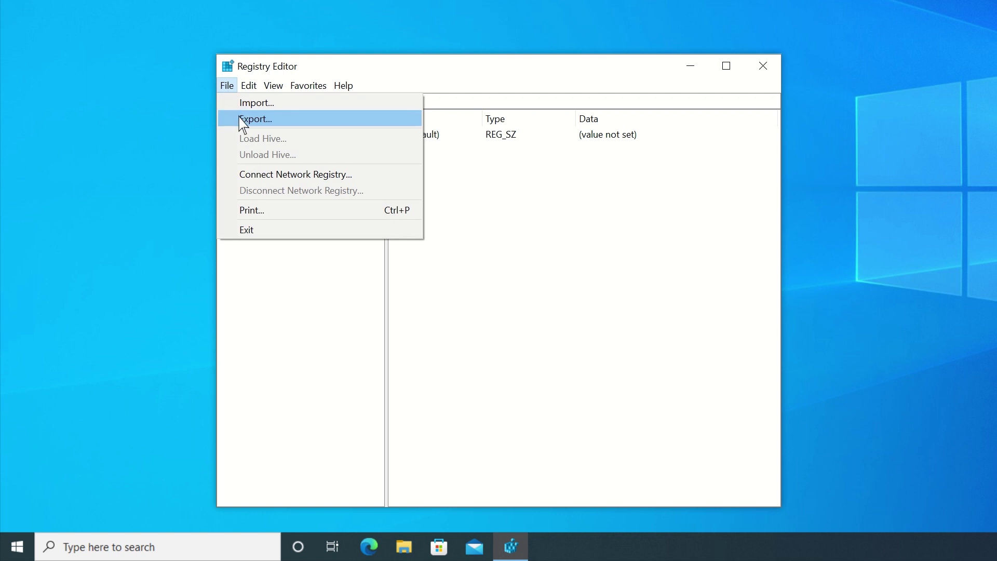
pyautogui.click(255, 119)
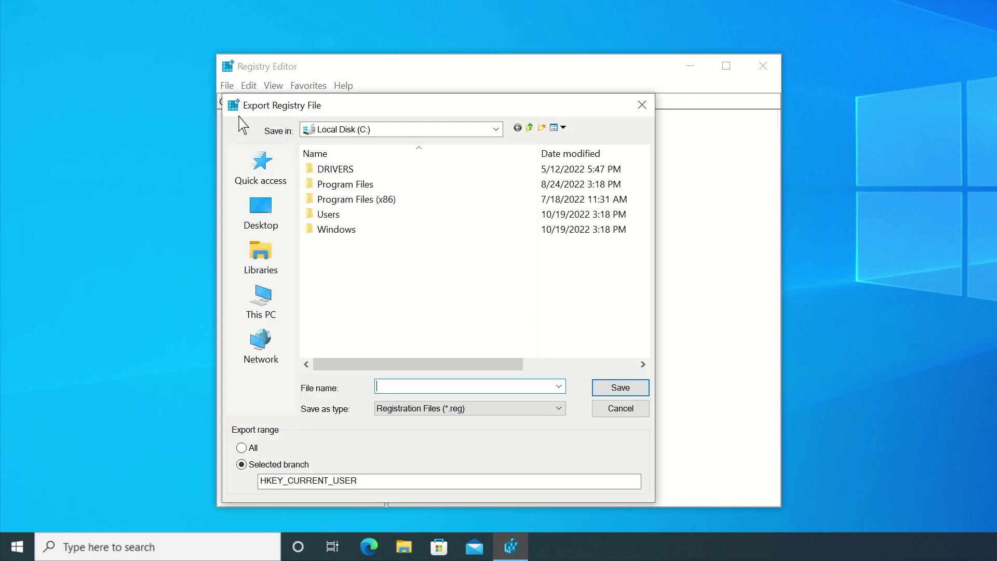
# Step: Save the HKEY_CURRENT_USER export to the Desktop as backup.reg
pyautogui.click(259, 207)
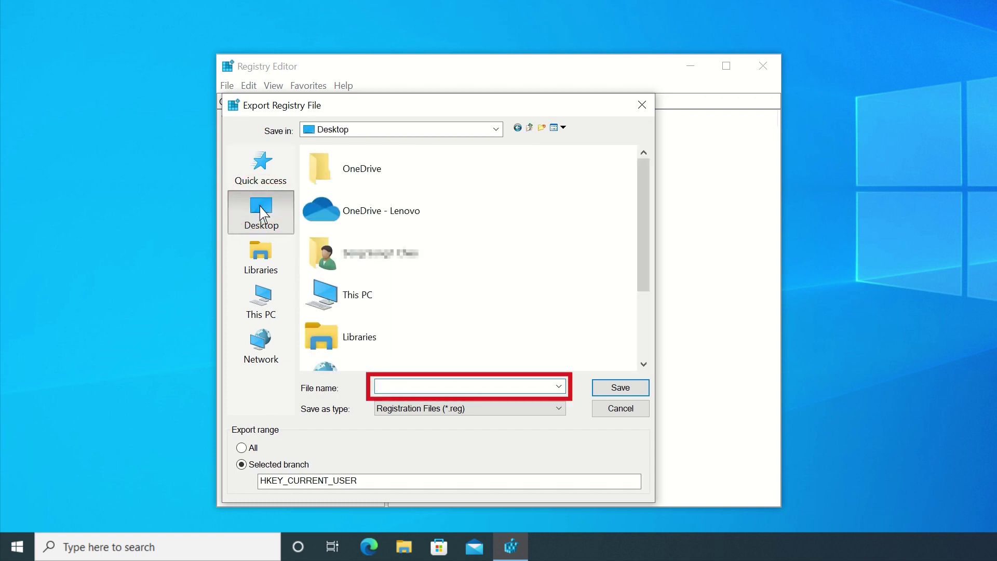
pyautogui.write('backup')
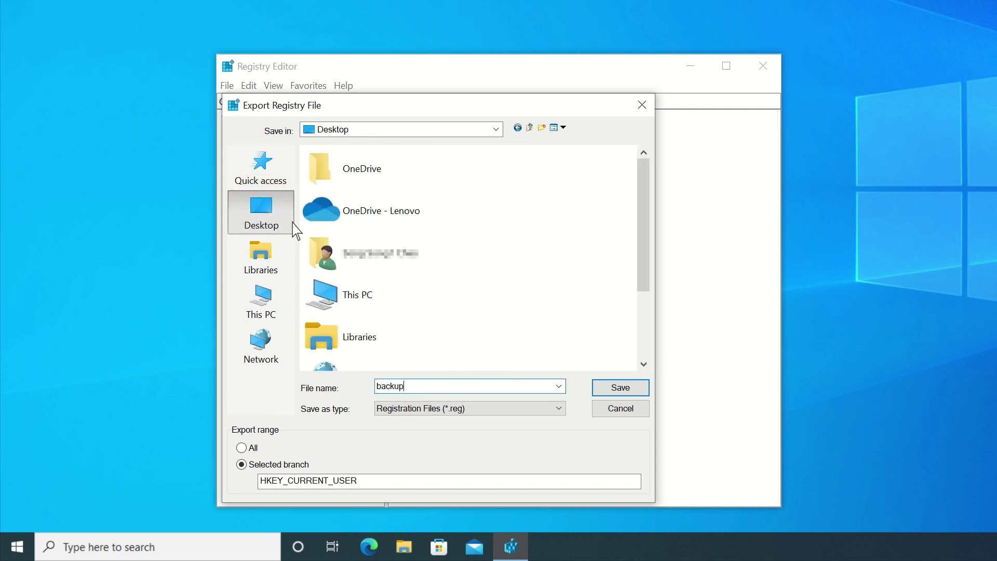
pyautogui.click(620, 387)
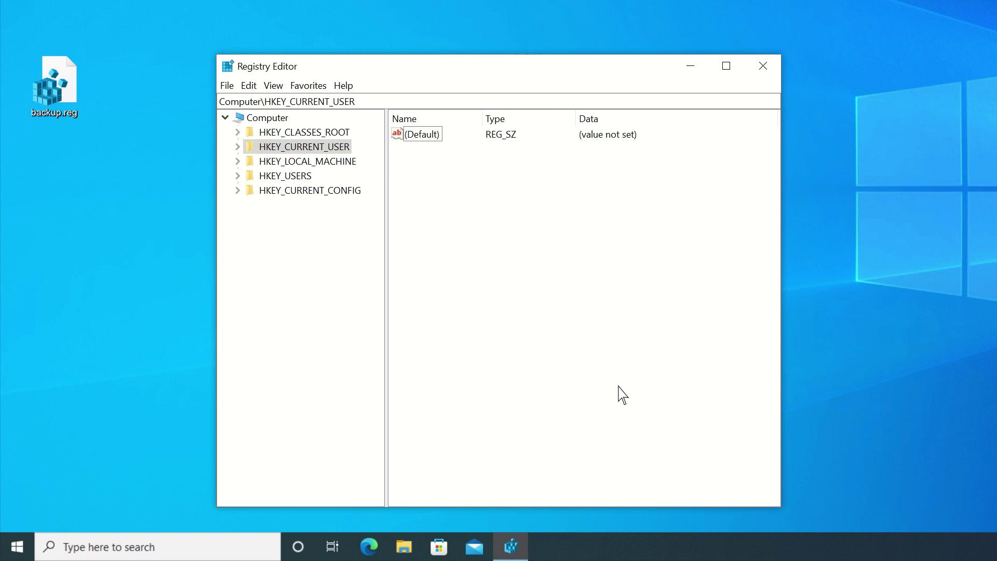
# Step: Select backup.reg from the Desktop in the Import dialog
pyautogui.click(226, 85)
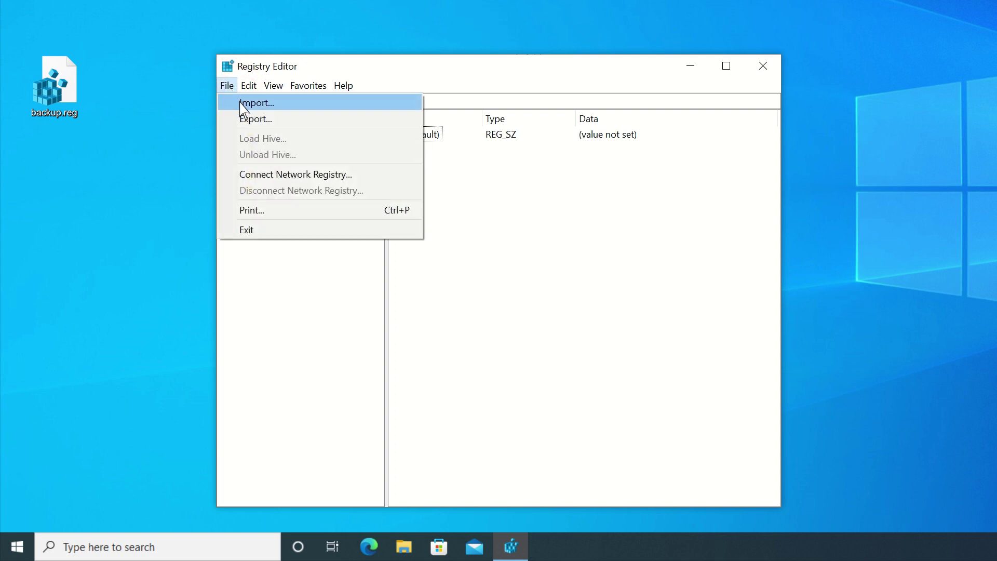
pyautogui.click(242, 109)
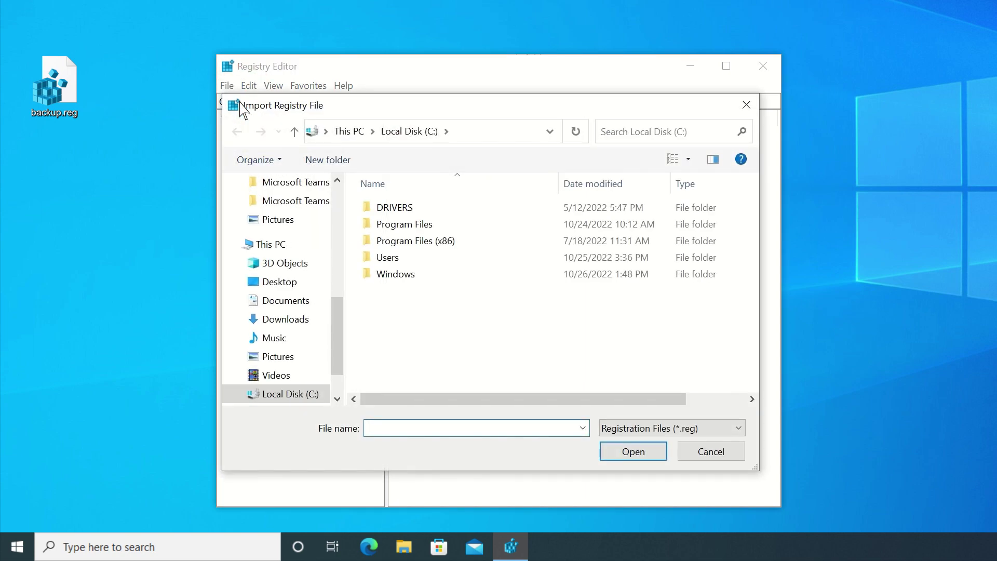
pyautogui.click(279, 281)
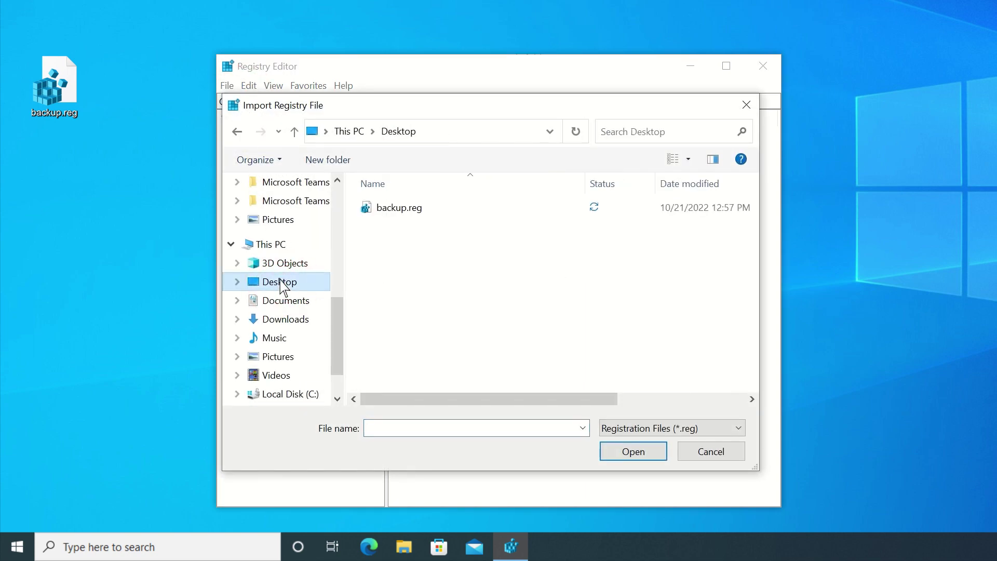
pyautogui.click(392, 208)
# Step: Import backup.reg, acknowledge the success message, and close Registry Editor
pyautogui.click(633, 451)
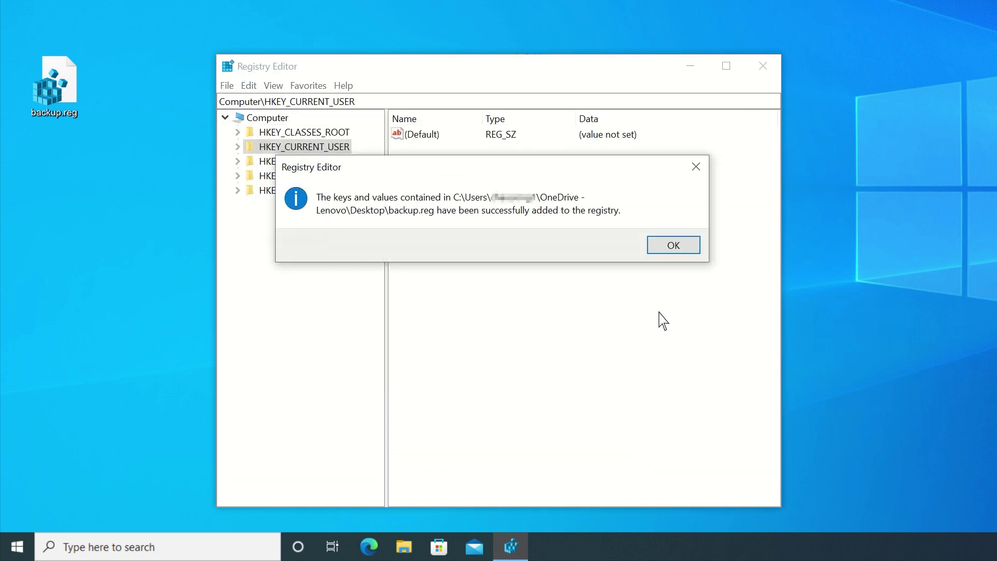
pyautogui.click(673, 245)
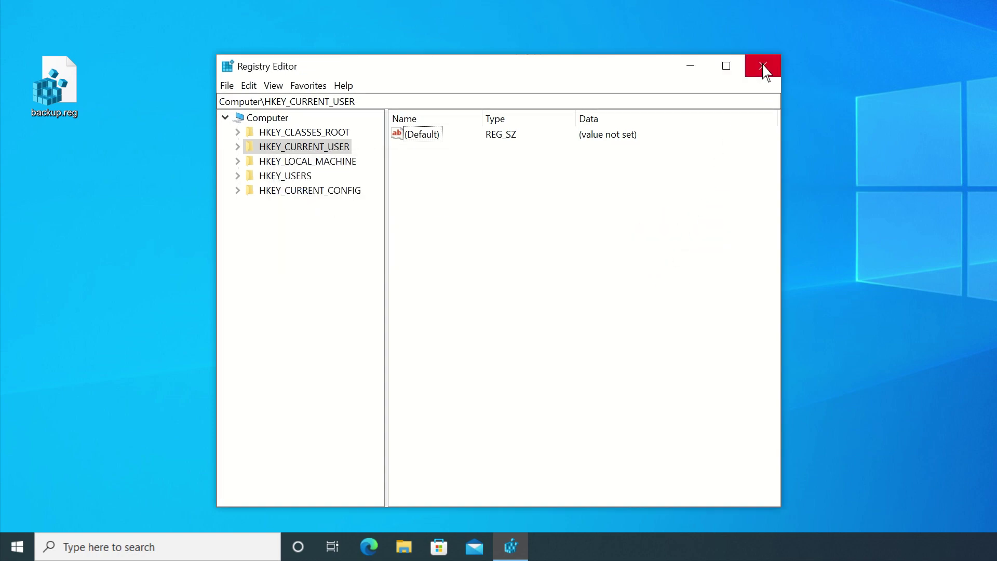
pyautogui.click(762, 65)
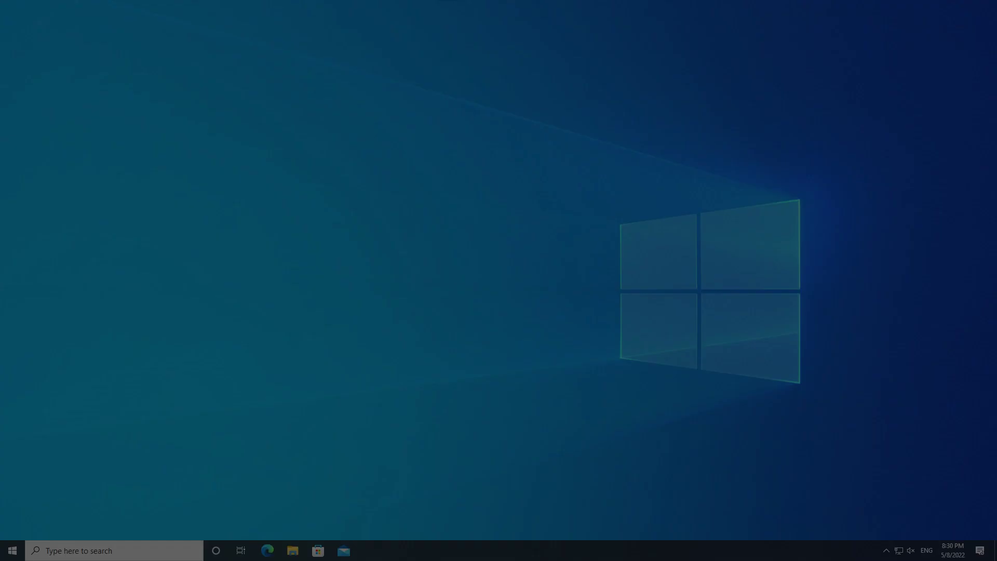